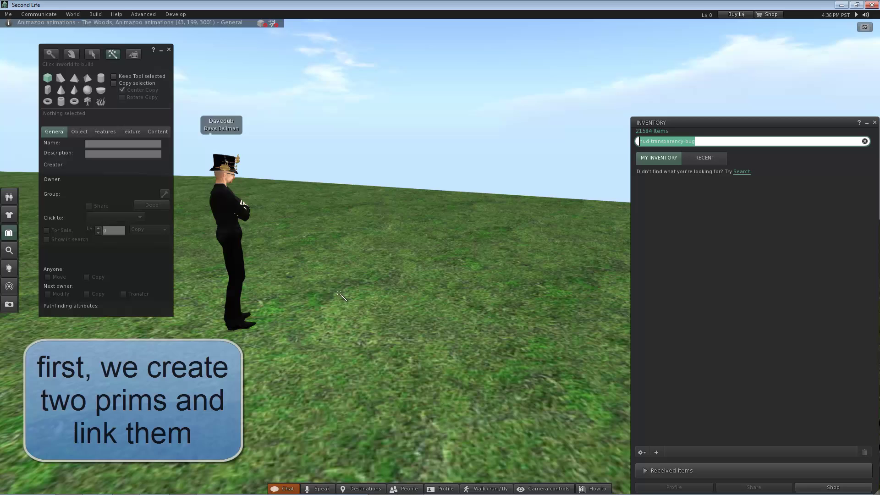
# Rez two cube prims side by side on the grass, select both, and link them with Ctrl+L.
pyautogui.click(341, 295)
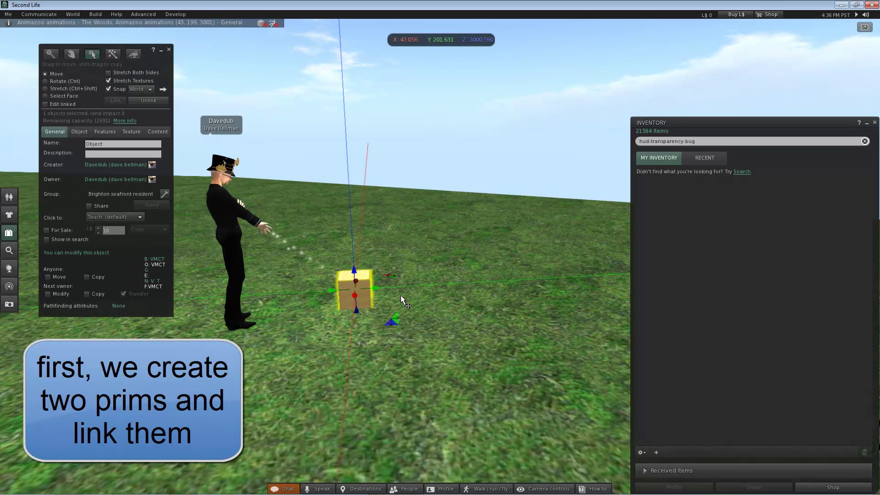
pyautogui.hotkey('ctrl', '4')
pyautogui.hotkey('ctrl', '3')
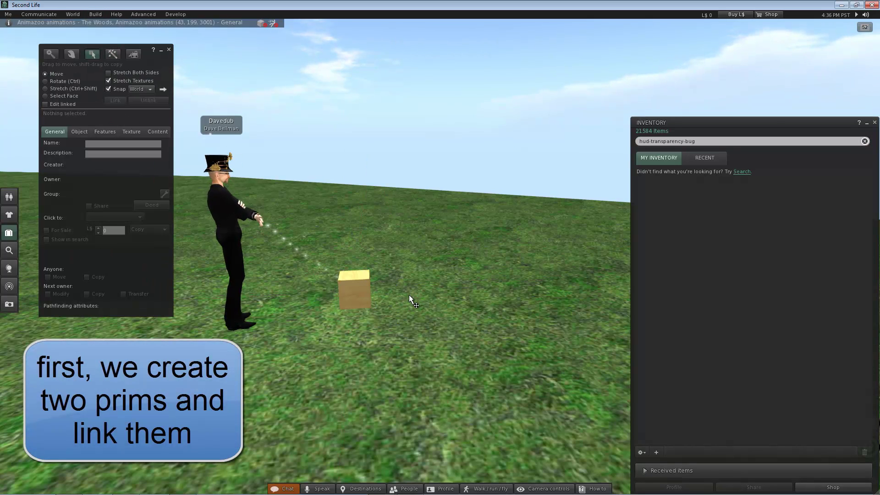
pyautogui.click(409, 295)
pyautogui.keyDown('shift'); pyautogui.click(352, 285); pyautogui.keyUp('shift')
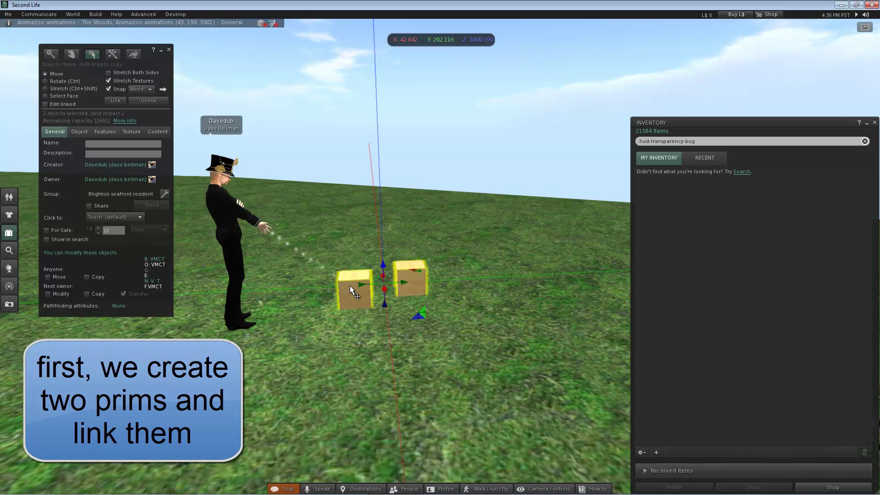
pyautogui.hotkey('ctrl', 'l')
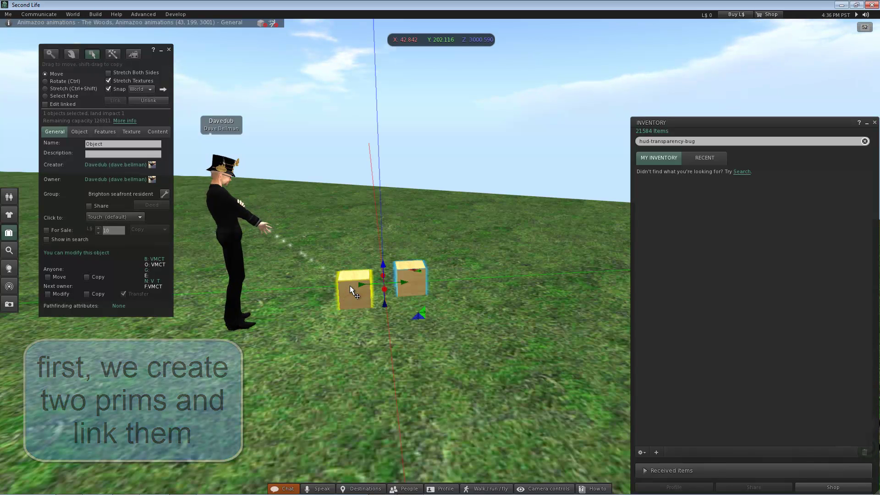
# Rename the linked object to 'hud-transparency-bug' and take it into inventory.
pyautogui.doubleClick(107, 145)
pyautogui.rightClick(100, 144)
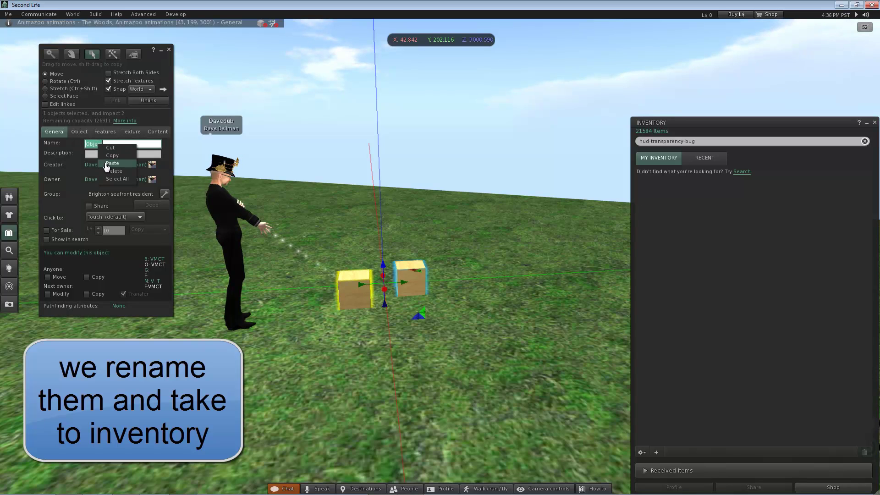
pyautogui.click(106, 164)
pyautogui.press('Tab')
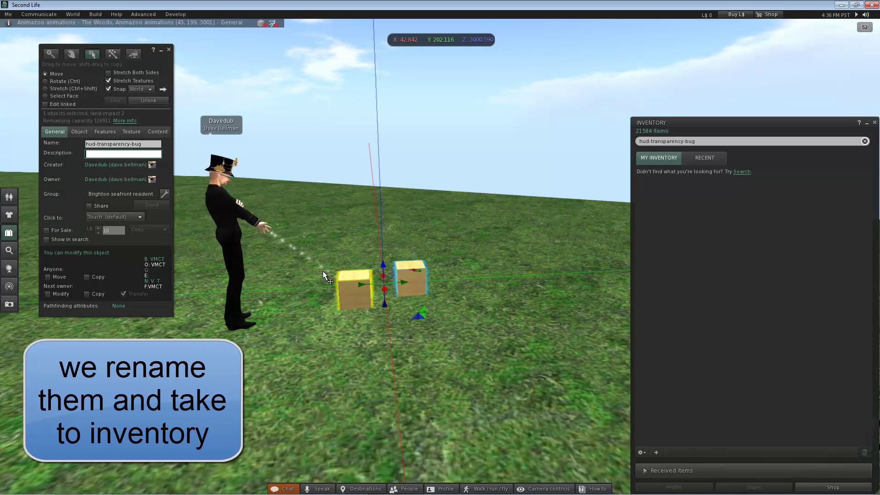
pyautogui.rightClick(350, 293)
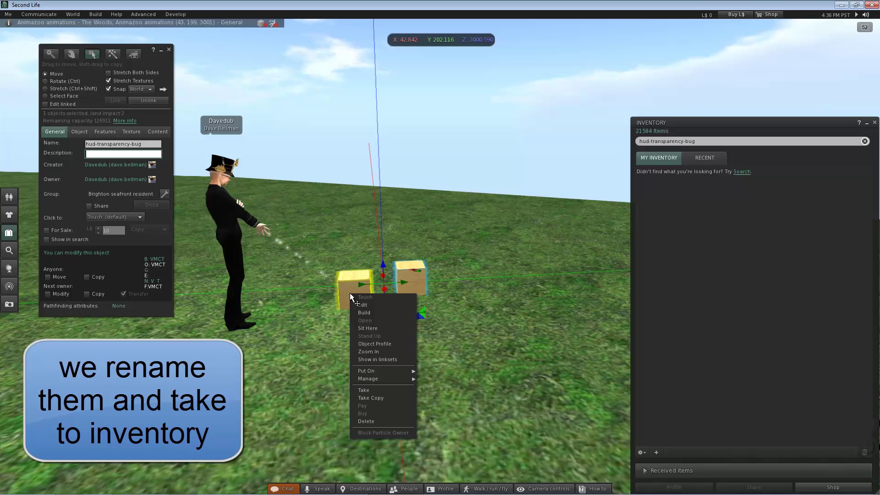
pyautogui.click(377, 389)
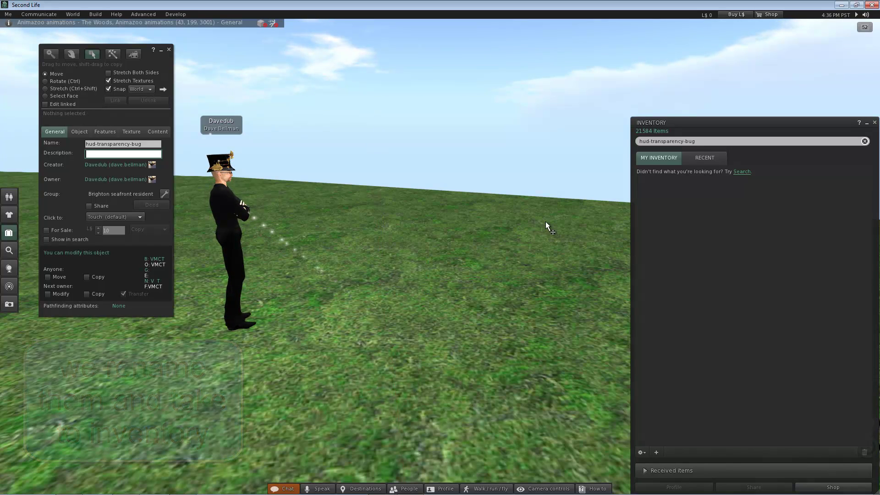
# Attach the hud-transparency-bug inventory item to the Top Right HUD point.
pyautogui.rightClick(681, 188)
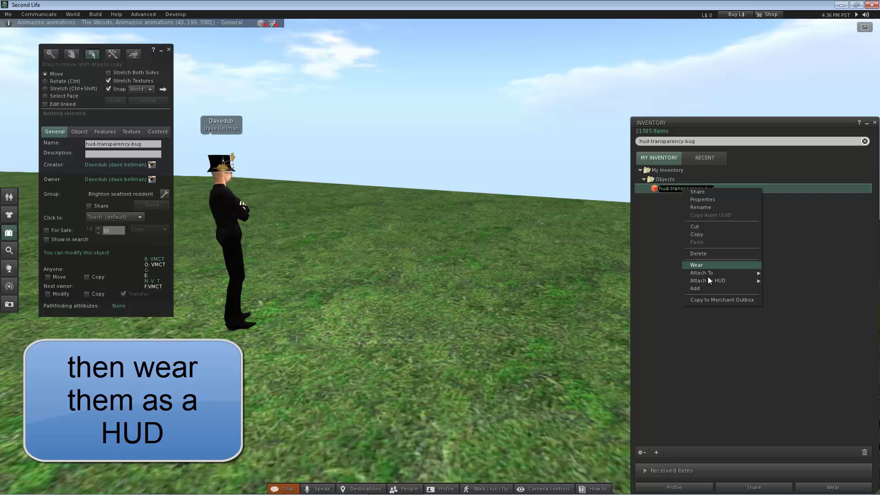
pyautogui.moveTo(708, 281)
pyautogui.click(577, 288)
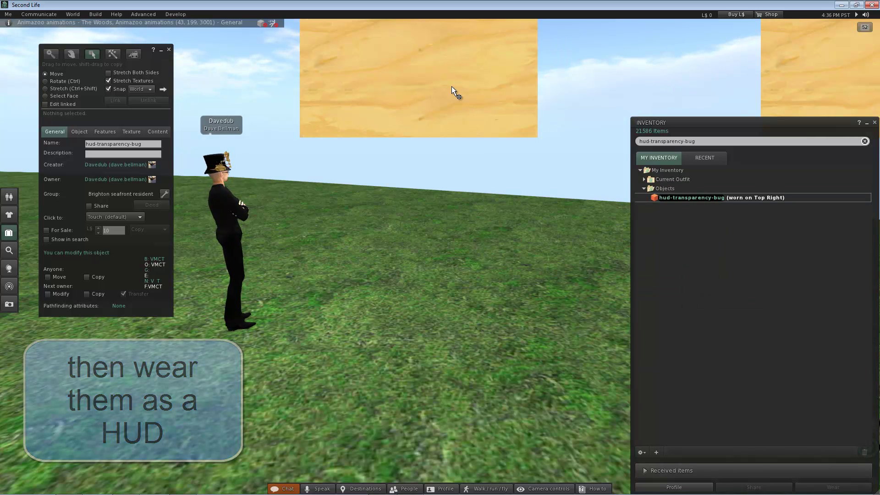
pyautogui.rightClick(446, 78)
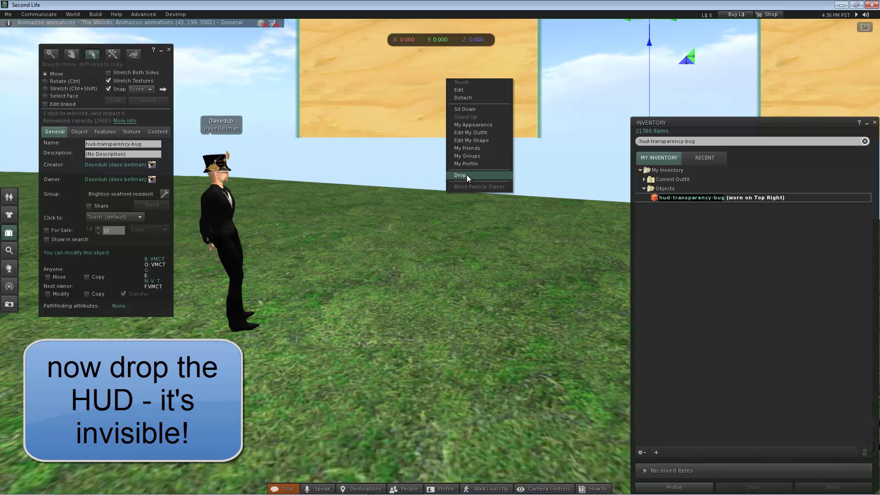
pyautogui.click(469, 90)
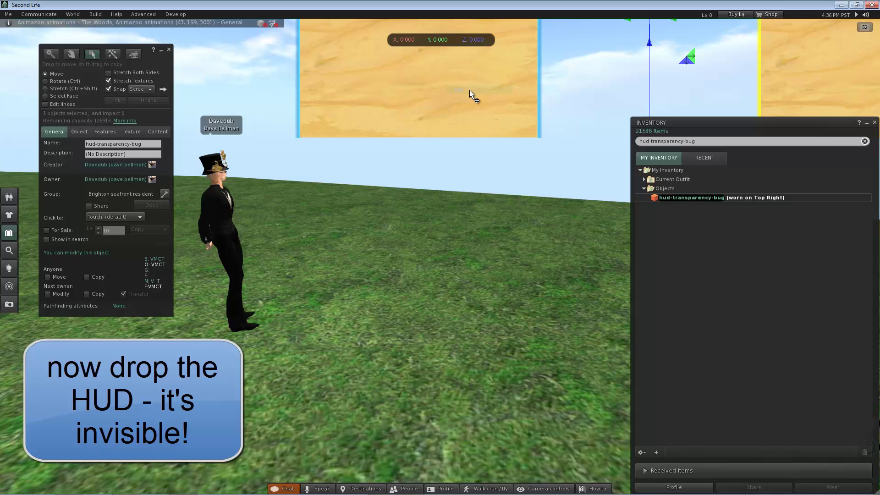
# Drop the worn HUD into the world and delete the invisible dropped object.
pyautogui.rightClick(463, 89)
pyautogui.click(483, 185)
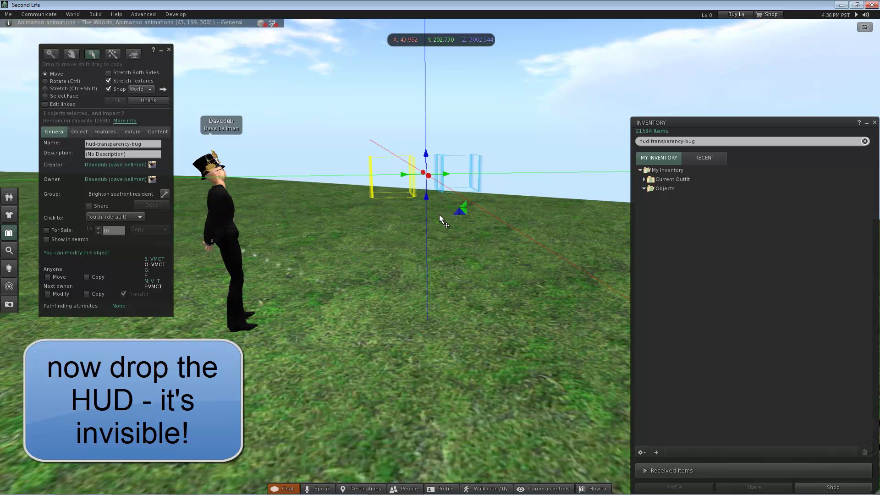
pyautogui.press('Delete')
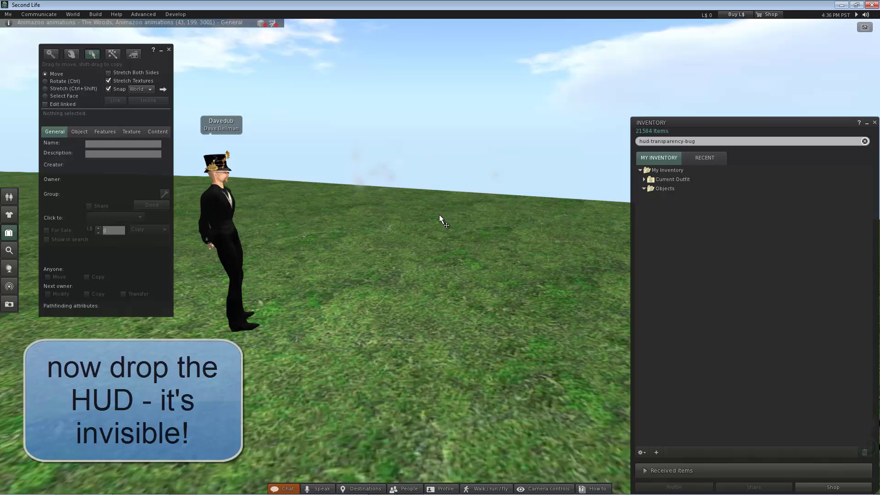
# Rez two new cube prims side by side on the grass.
pyautogui.hotkey('ctrl', '4')
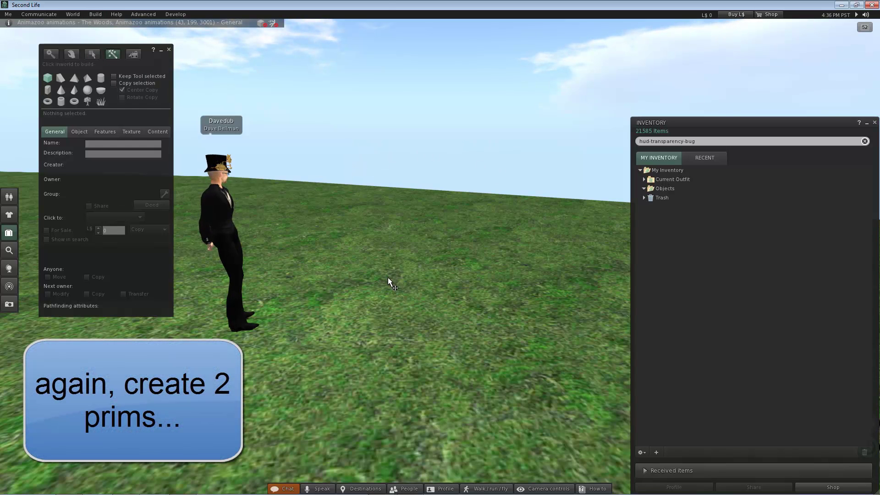
pyautogui.click(387, 277)
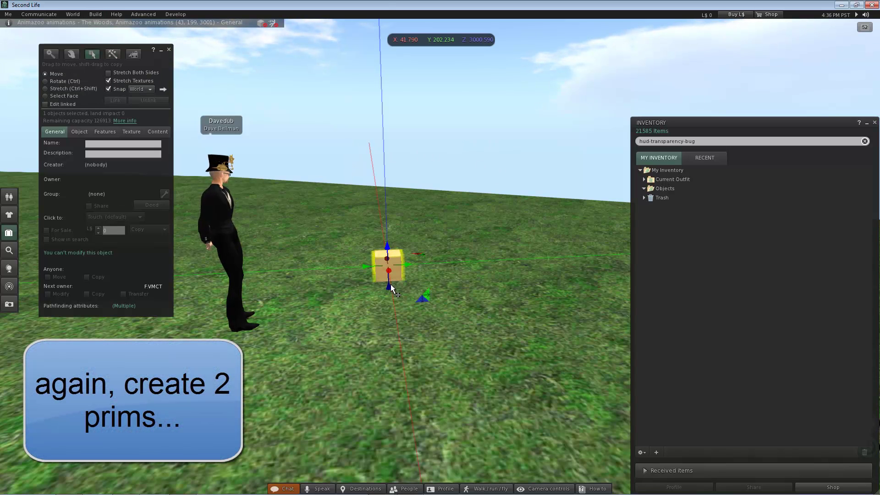
pyautogui.hotkey('ctrl', '4')
pyautogui.click(442, 274)
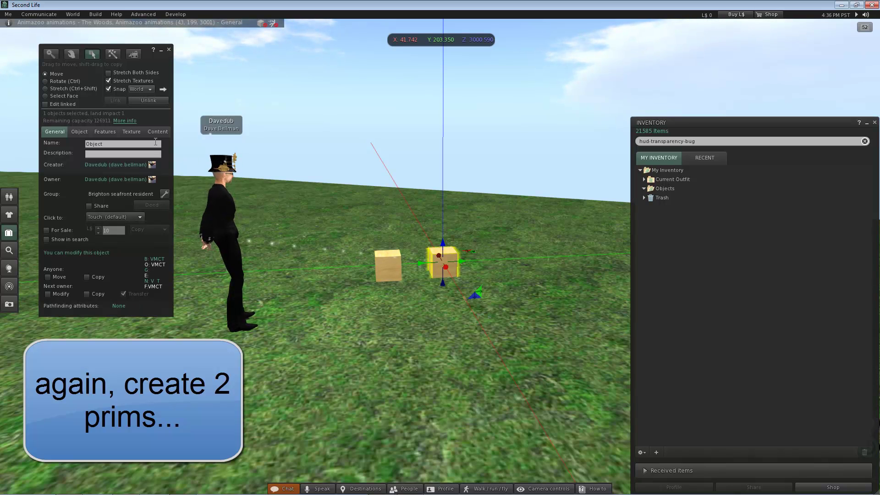
# Edit the right cube, add the left cube to the selection, and link them.
pyautogui.press('ctrl')
pyautogui.press('Escape')
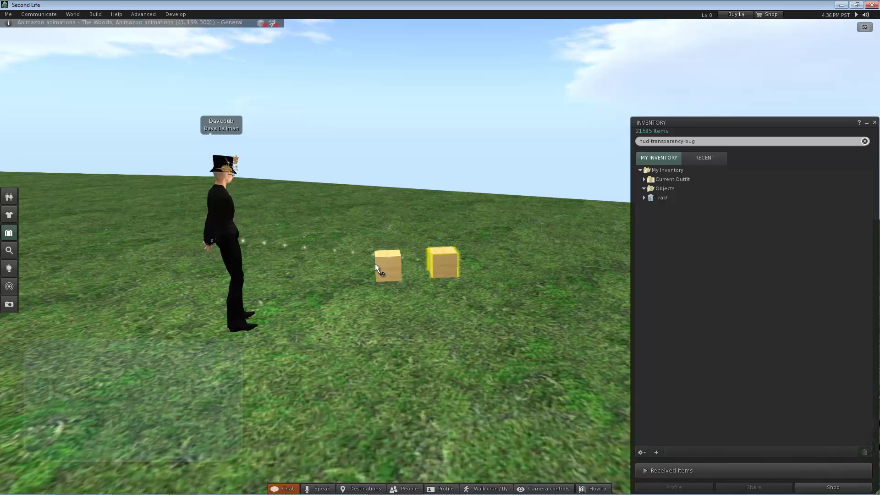
pyautogui.hotkey('ctrl', '3')
pyautogui.press('Escape')
pyautogui.hotkey('ctrl', '3')
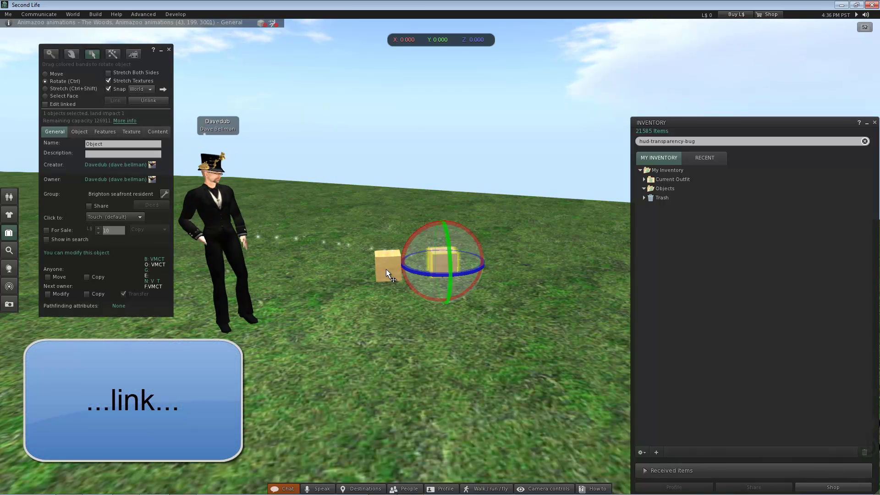
pyautogui.keyDown('shift'); pyautogui.click(386, 269); pyautogui.keyUp('shift')
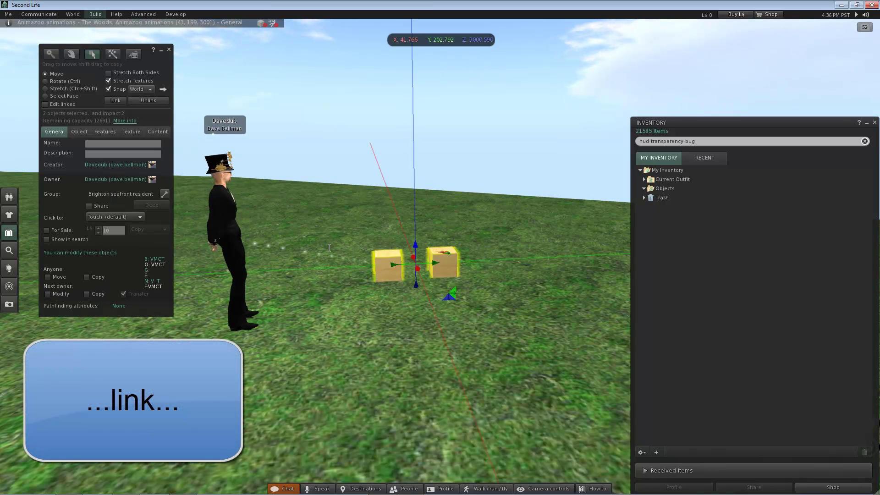
pyautogui.hotkey('ctrl', 'l')
# Name the object hud-transparency-bug and add an llSetText script showing 'It is here, it's just invisible!'.
pyautogui.click(120, 144)
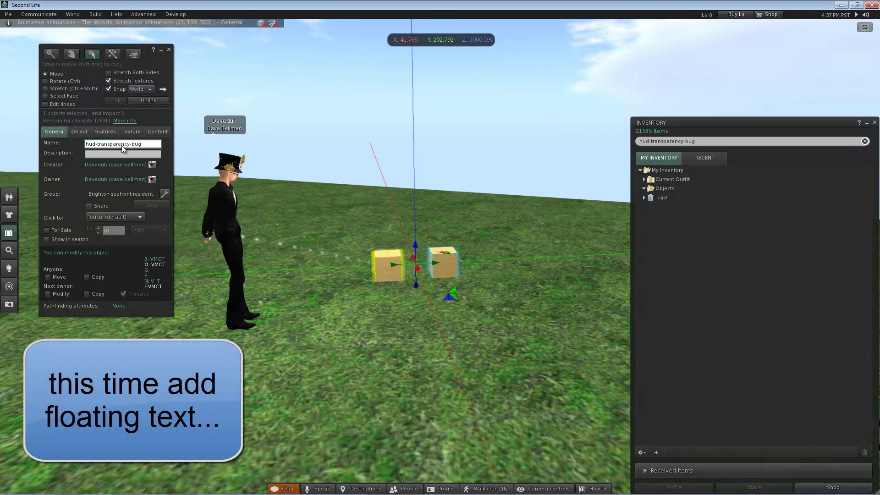
pyautogui.click(159, 131)
pyautogui.click(84, 148)
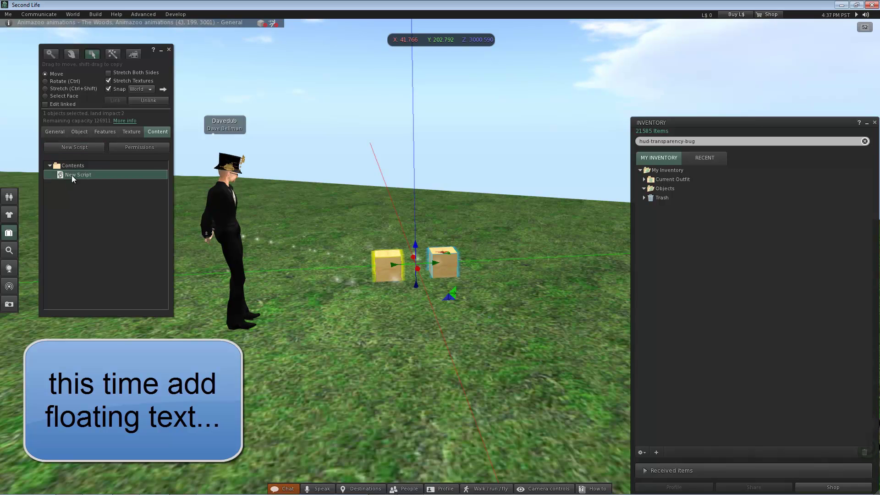
pyautogui.doubleClick(78, 175)
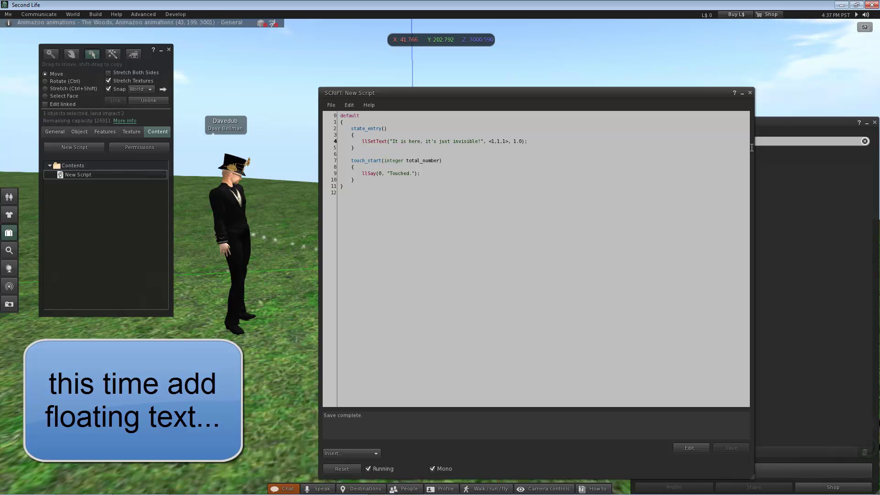
pyautogui.click(750, 93)
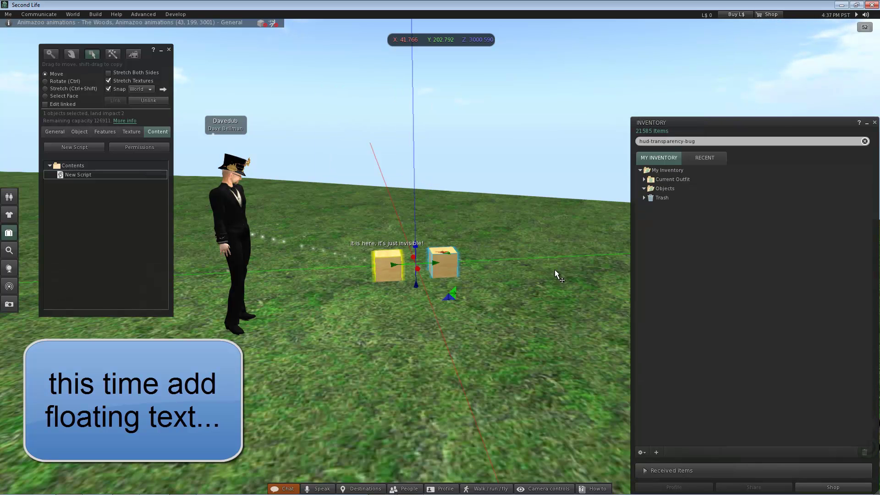
# Delete the script from the object's contents and return to General properties.
pyautogui.rightClick(78, 175)
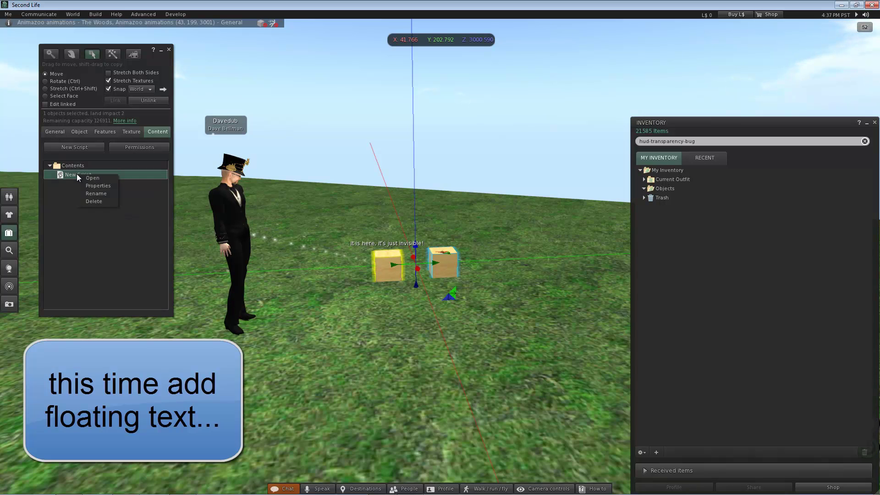
pyautogui.click(95, 201)
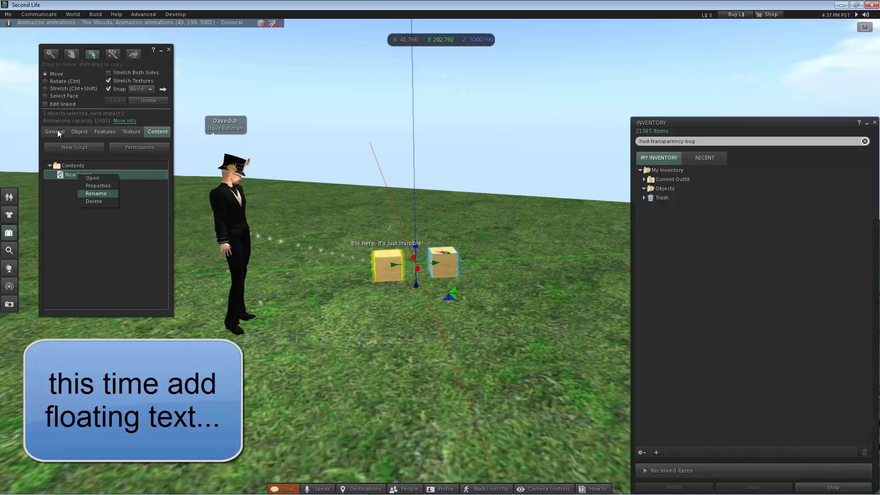
pyautogui.click(56, 131)
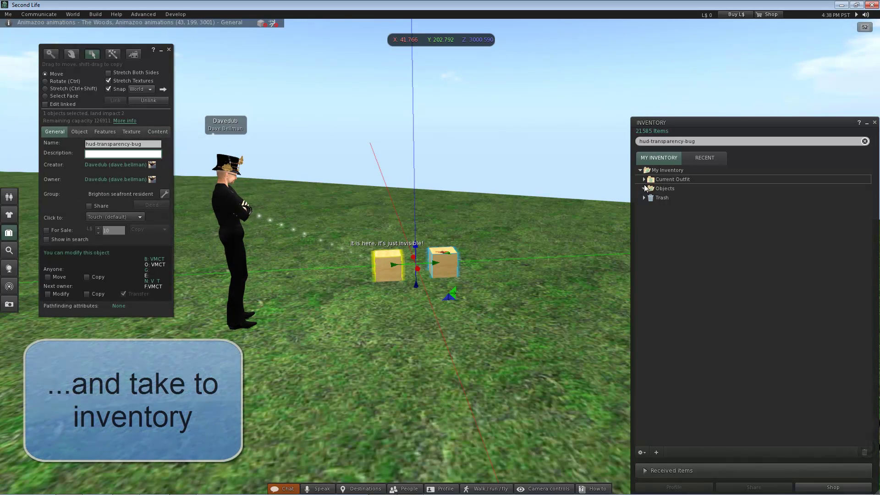
# Take the cubes into inventory, then attach hud-transparency-bug to the Top Right HUD point.
pyautogui.rightClick(449, 261)
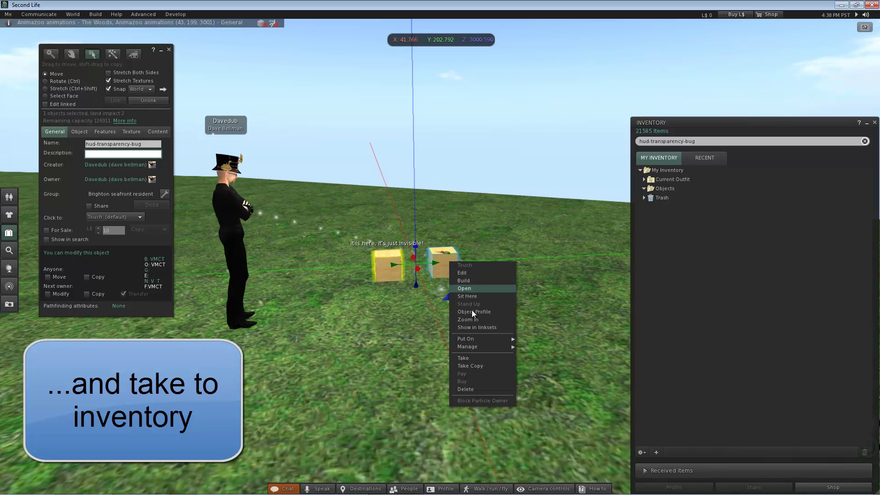
pyautogui.click(470, 359)
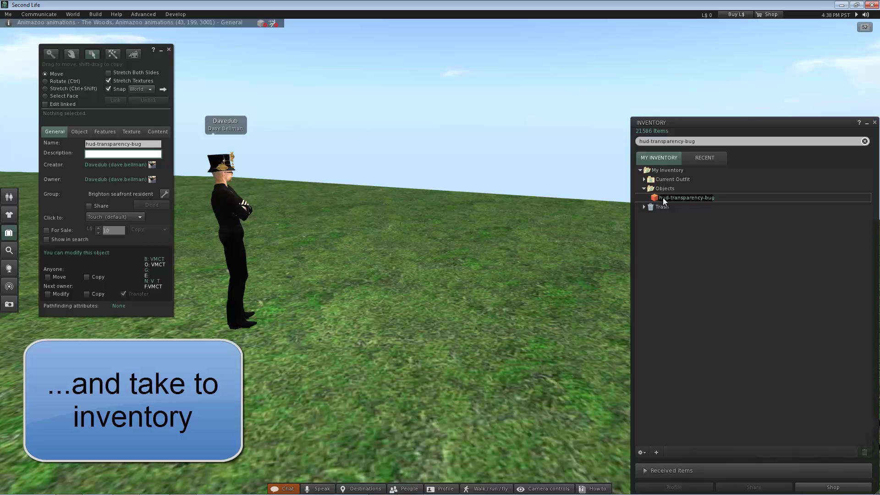
pyautogui.rightClick(667, 197)
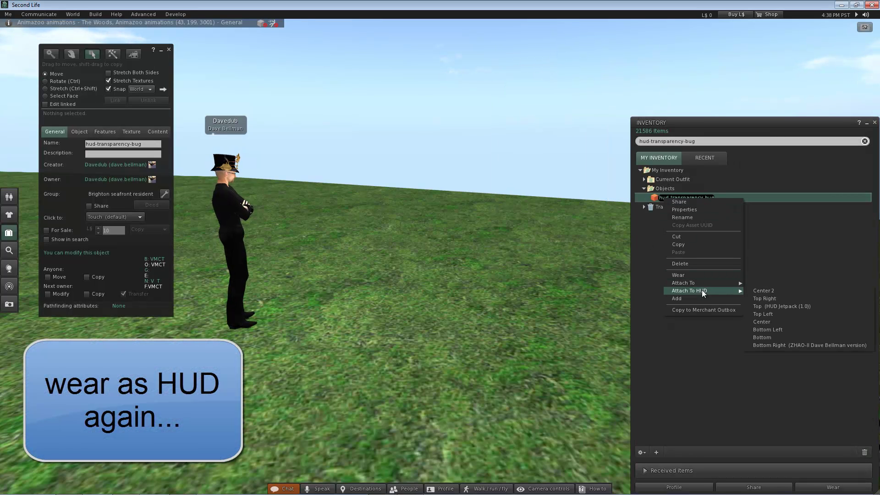
pyautogui.click(765, 298)
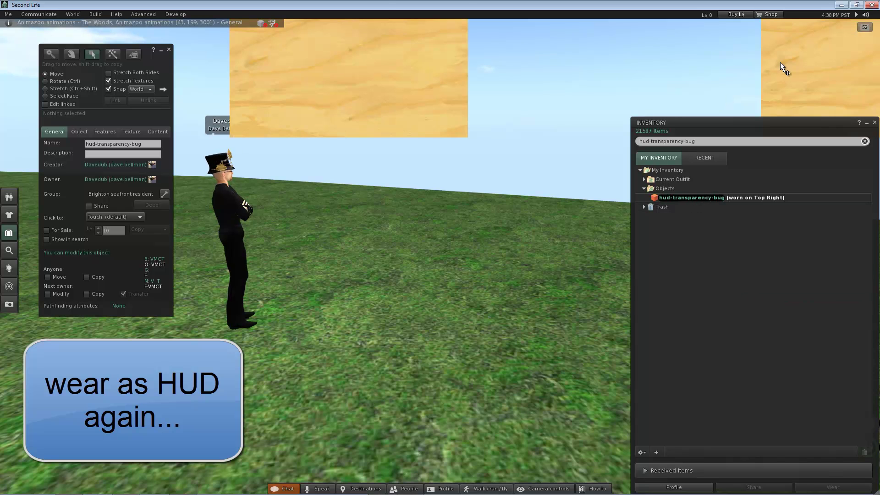
# Drop the worn HUD onto the ground and close the Build floater.
pyautogui.rightClick(800, 57)
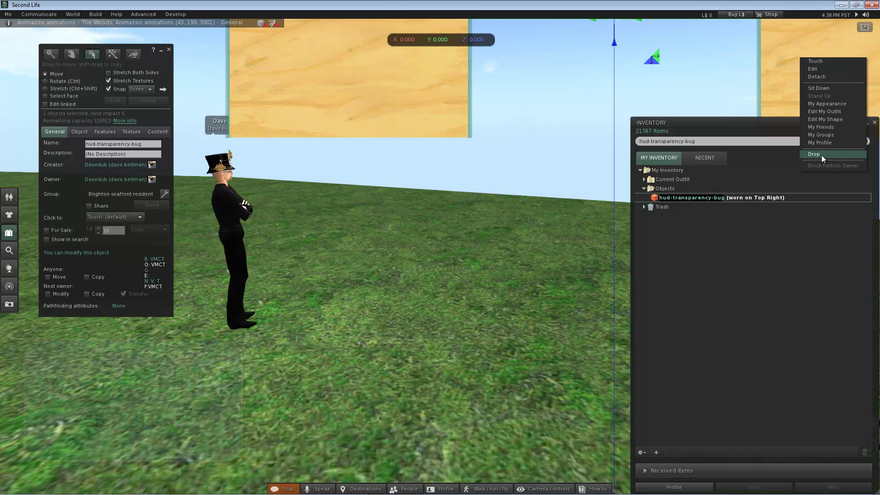
pyautogui.click(815, 154)
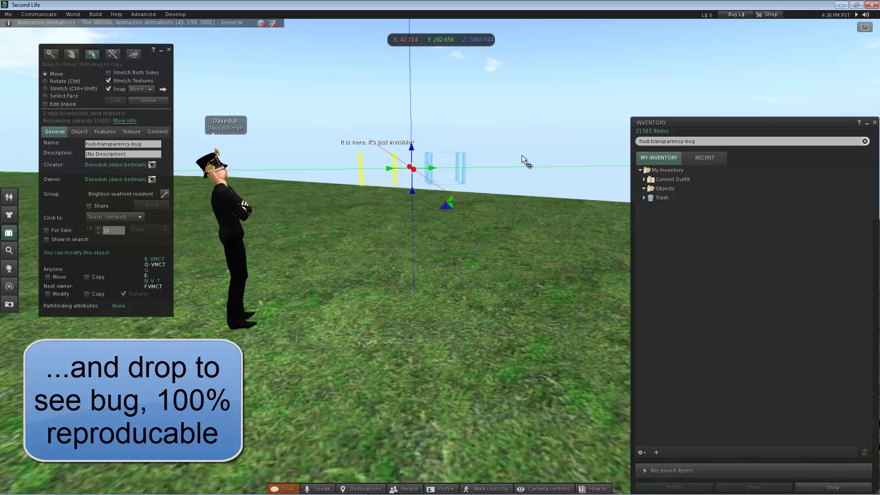
pyautogui.click(169, 49)
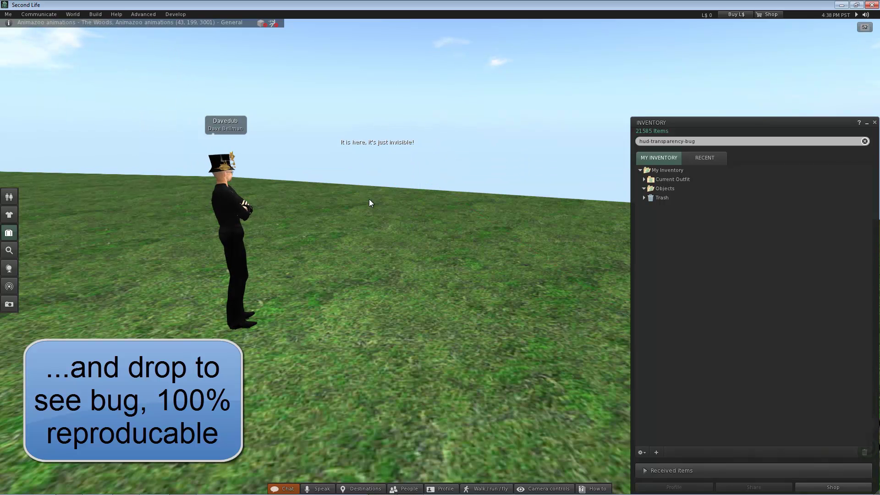
# Use Edit near the floating text to select the invisible dropped object.
pyautogui.rightClick(375, 255)
pyautogui.click(396, 265)
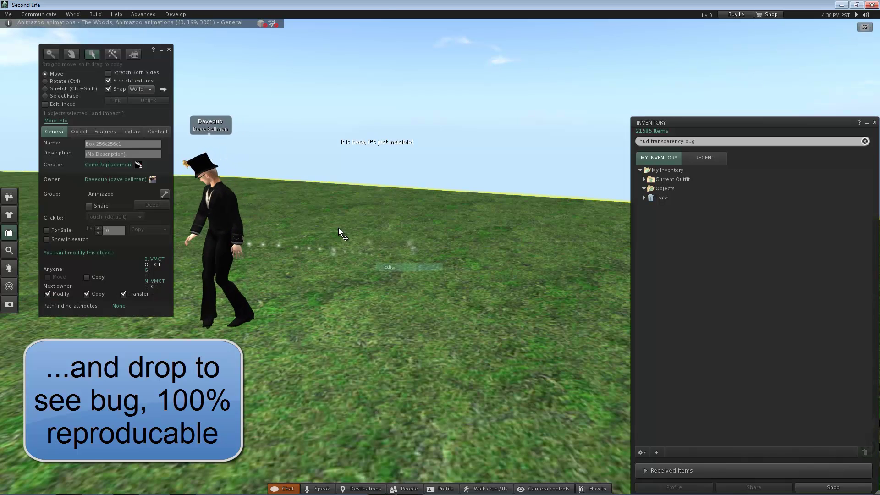
pyautogui.click(170, 50)
pyautogui.click(428, 137)
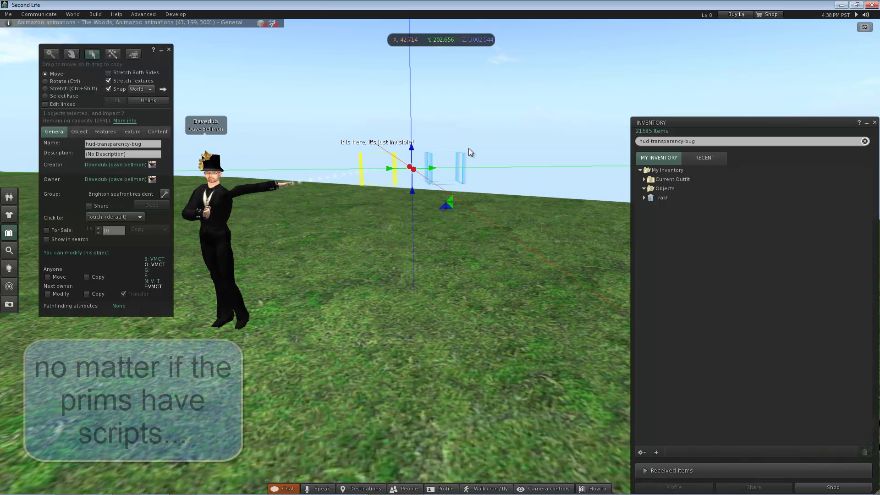